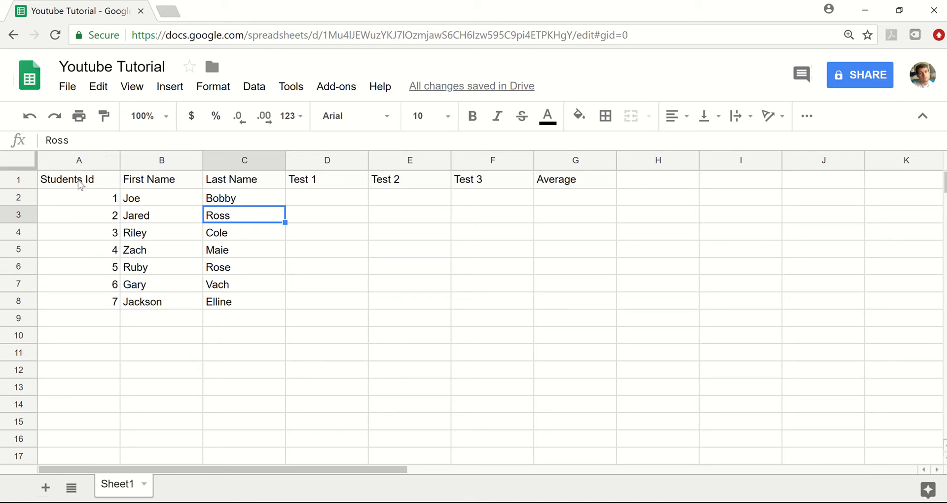
Increase the height of header row 1 and make the headings in A1:G1 bold.
drag(81, 185, 559, 190)
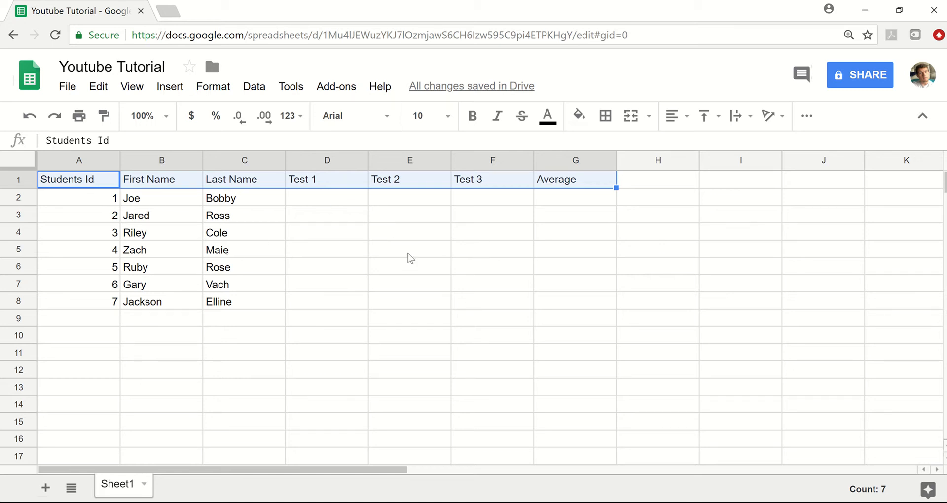
click(559, 203)
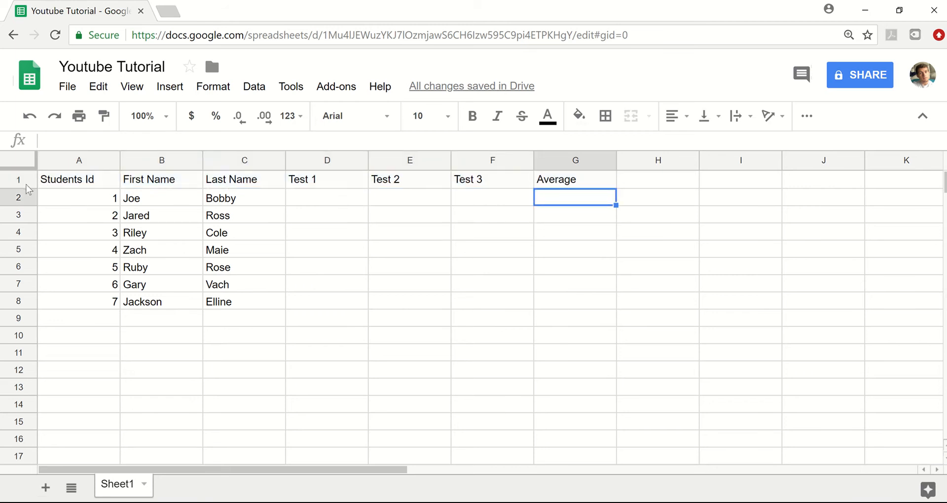
drag(17, 188, 17, 199)
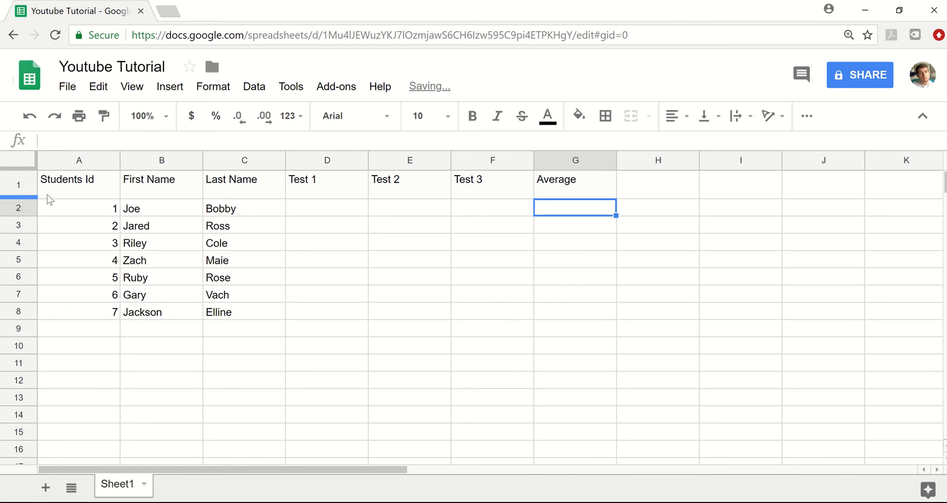
click(94, 191)
drag(131, 192, 558, 183)
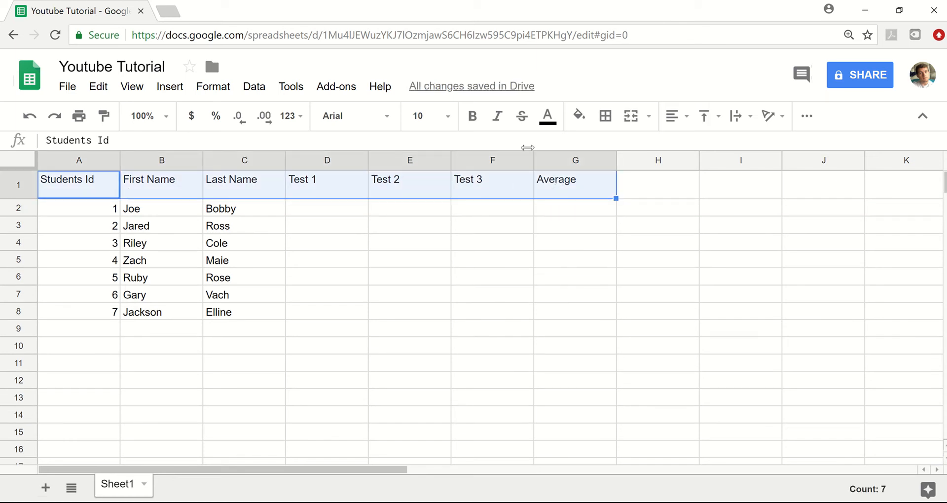
click(475, 123)
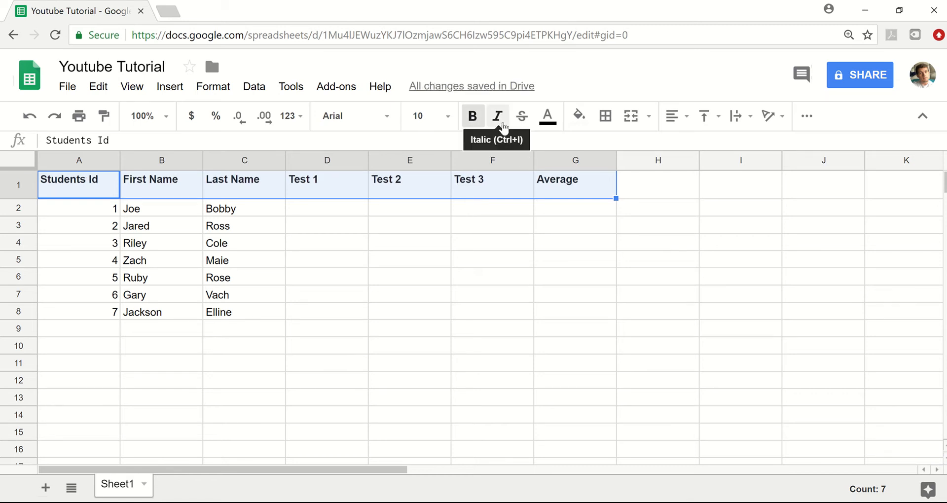
Try strikethrough and a red text colour on the headings in A1:G1, and restore plain black text.
click(524, 126)
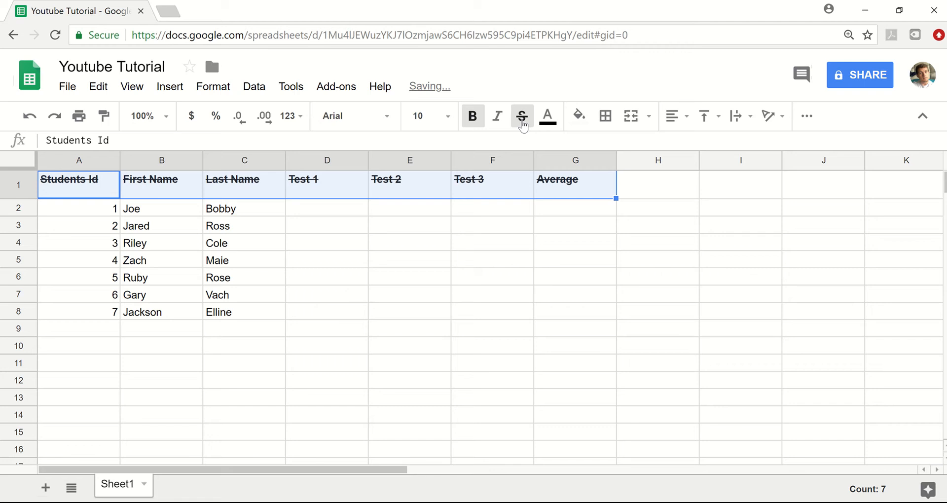
click(524, 126)
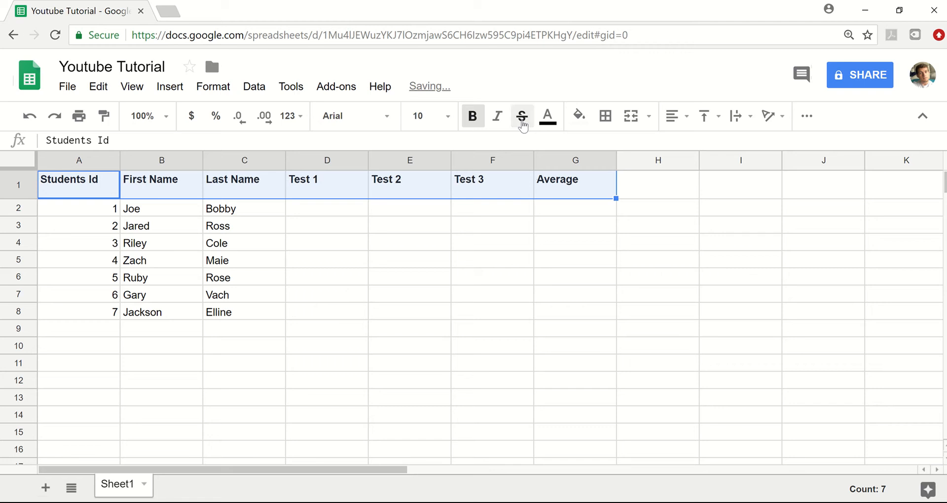
click(548, 129)
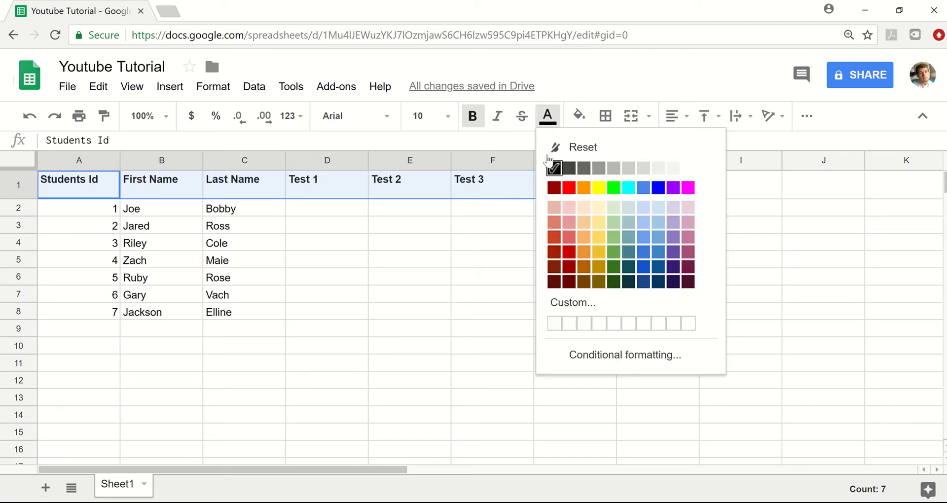
click(554, 238)
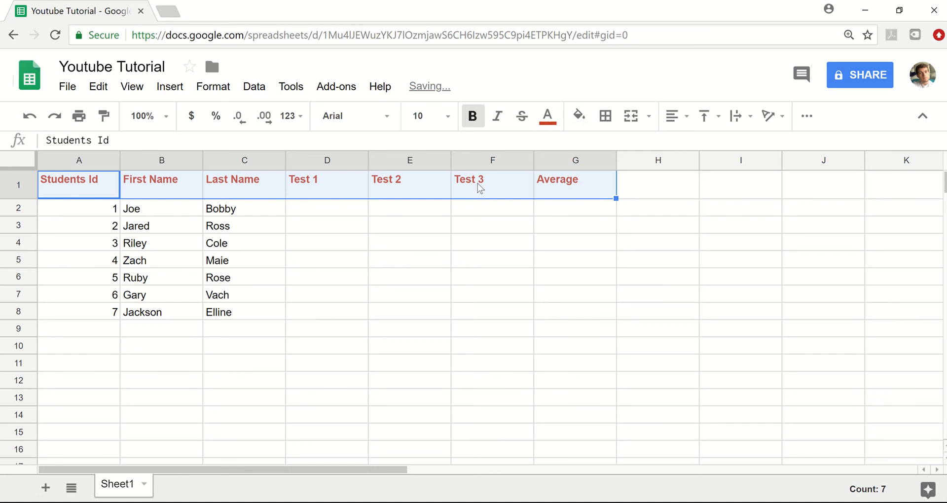
click(556, 126)
click(551, 164)
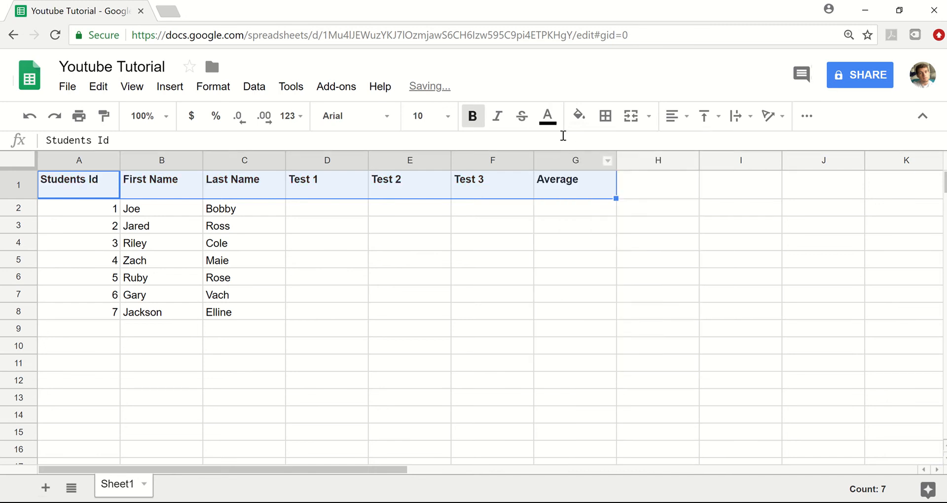
Fill the header cells A1:G1 with light orange 3 and add borders on all their sides.
click(578, 116)
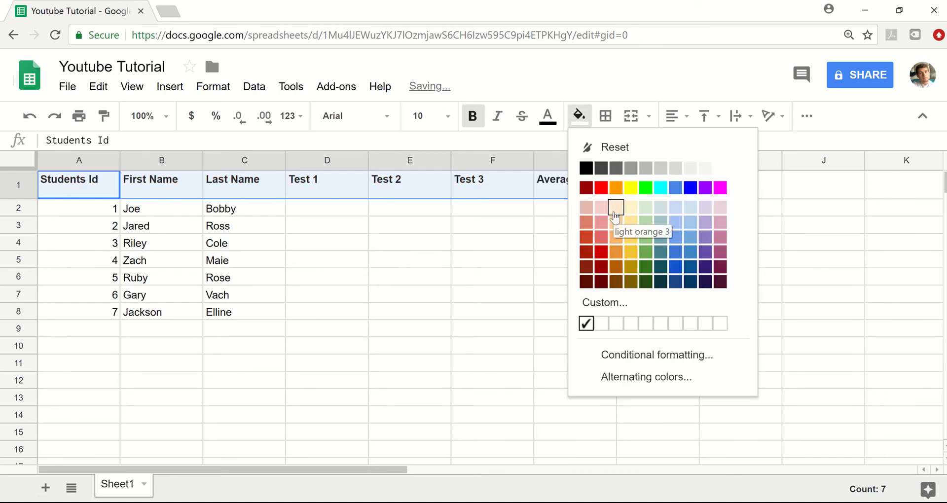
click(616, 207)
click(566, 211)
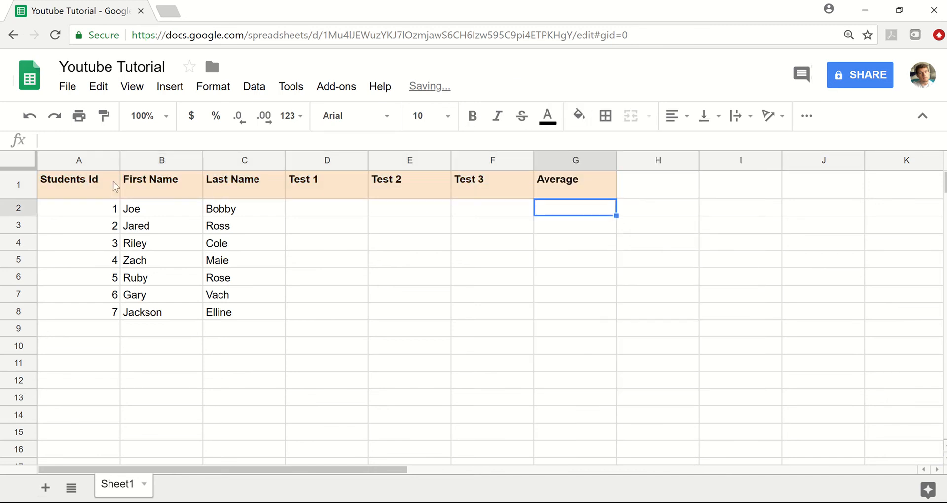
drag(114, 187, 612, 193)
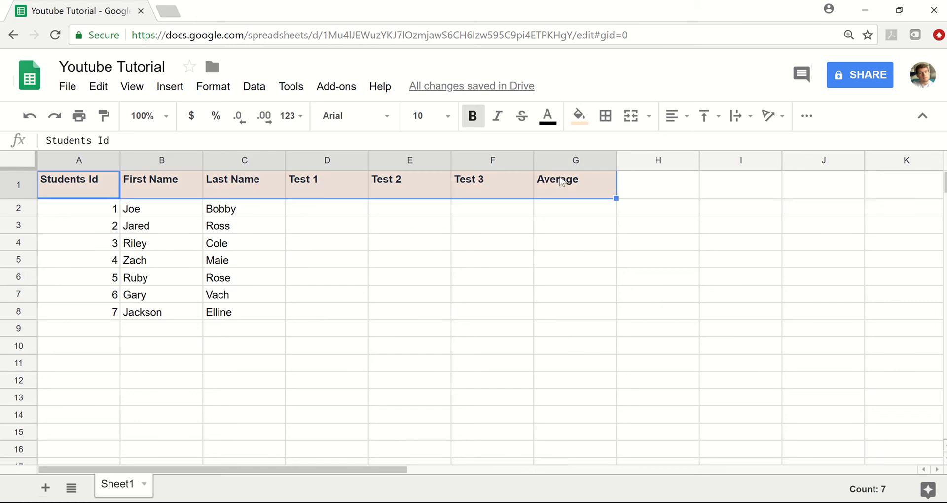
click(605, 117)
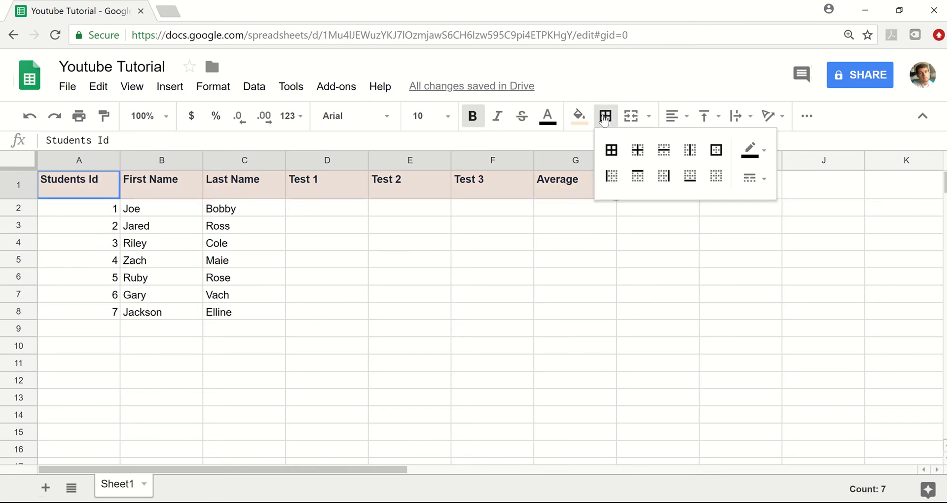
click(612, 151)
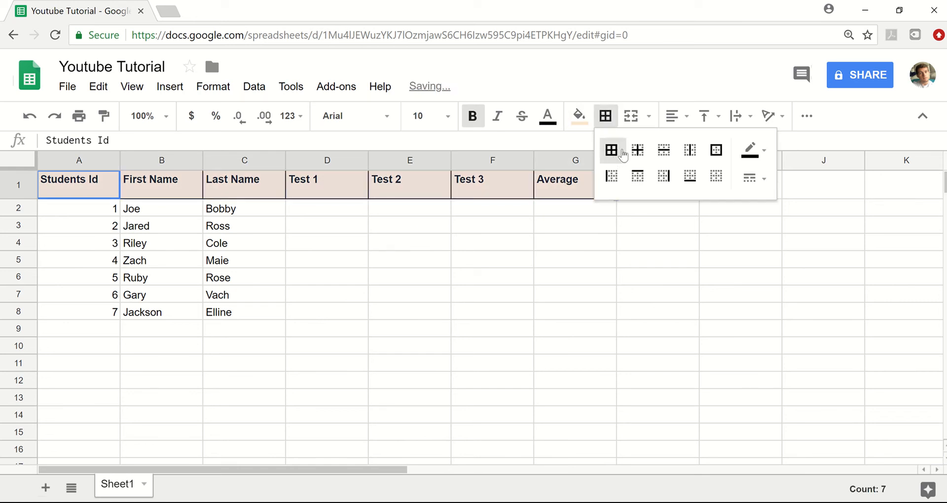
Center the headings in A1:G1 horizontally and align them to the middle vertically.
click(675, 116)
click(699, 144)
click(707, 116)
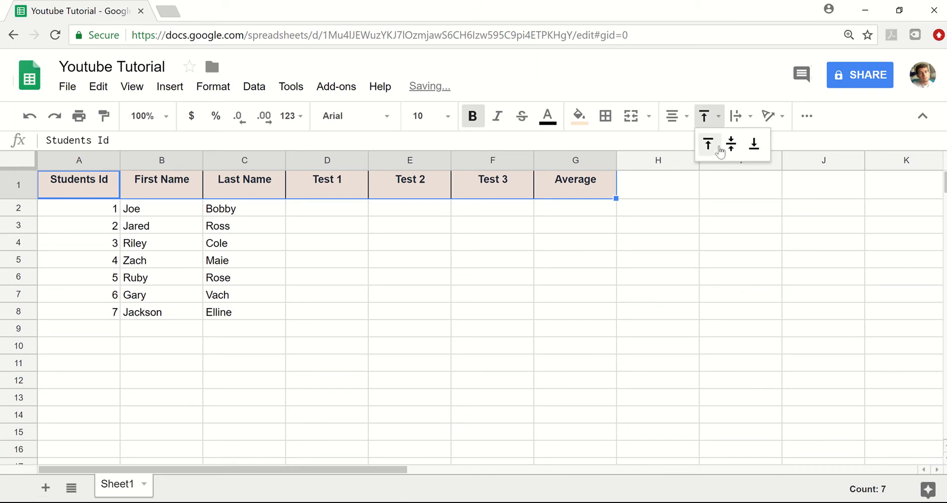
click(729, 144)
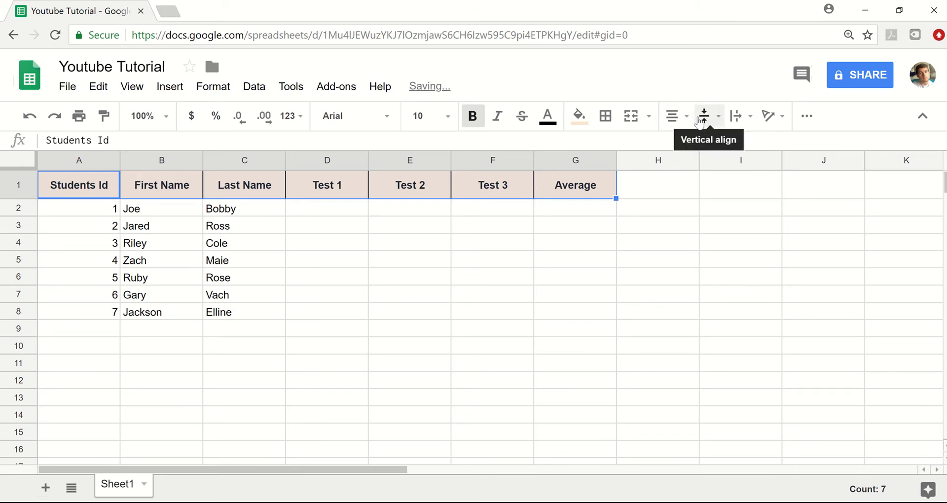
click(508, 210)
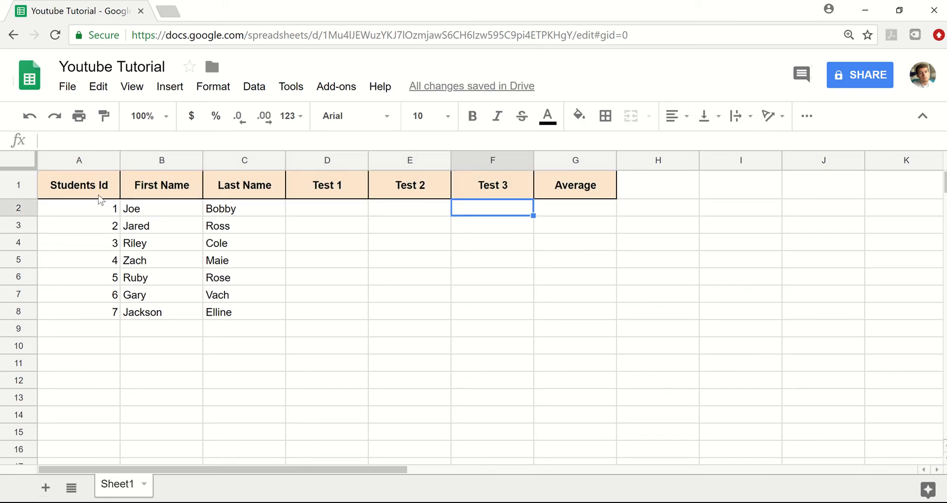
drag(78, 192, 575, 187)
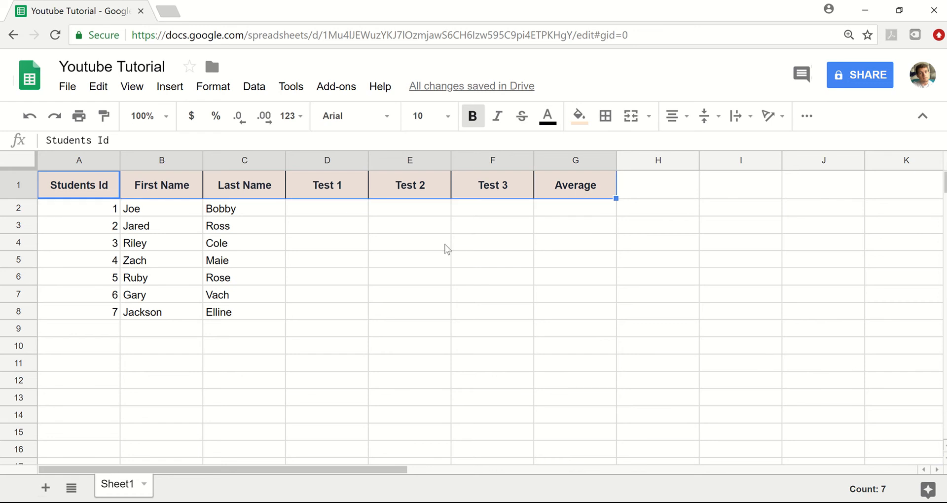
click(276, 226)
Apply the Number format to the empty test and average cells D2:G8.
click(339, 208)
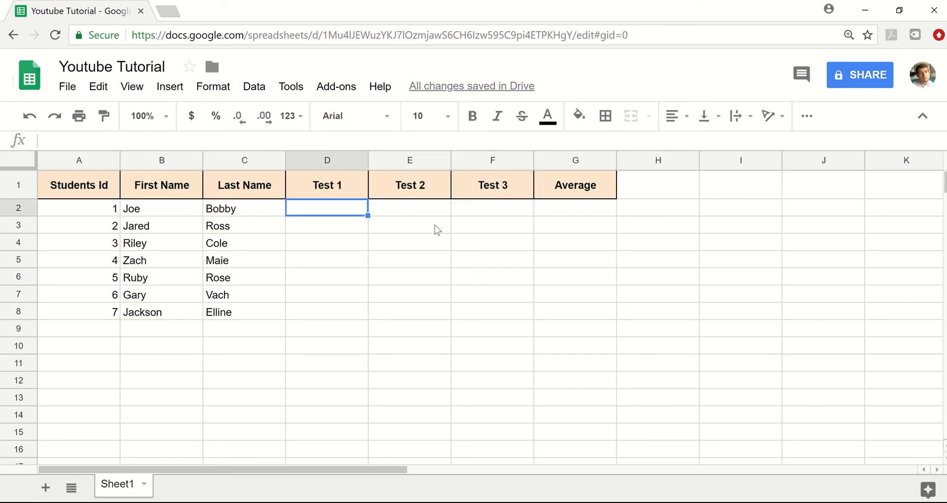
drag(371, 212, 552, 314)
click(289, 116)
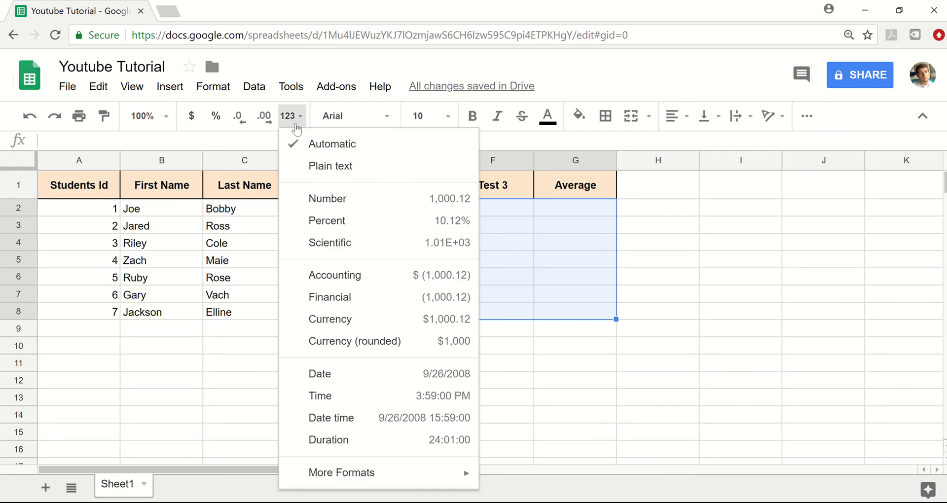
click(330, 199)
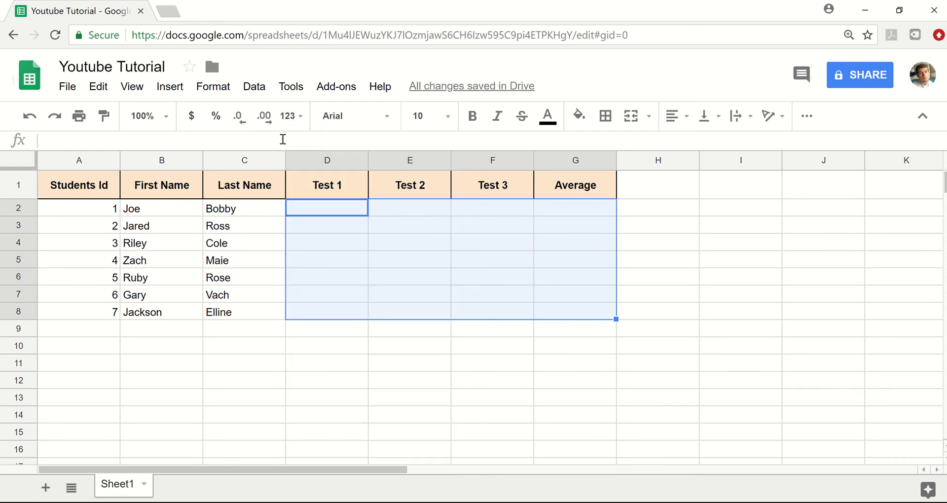
Enter the formula =RANDBETWEEN(40,100) in cell D2 as the first student's Test 1 score.
click(316, 213)
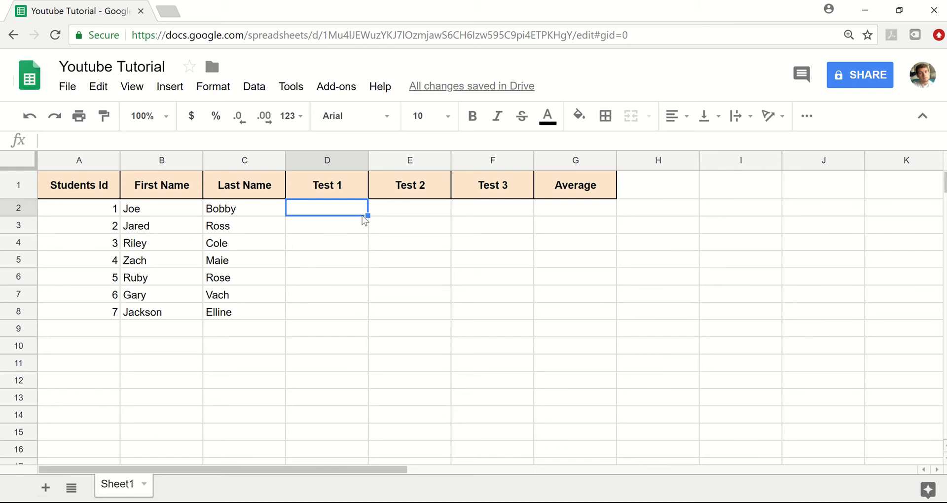
text(=)
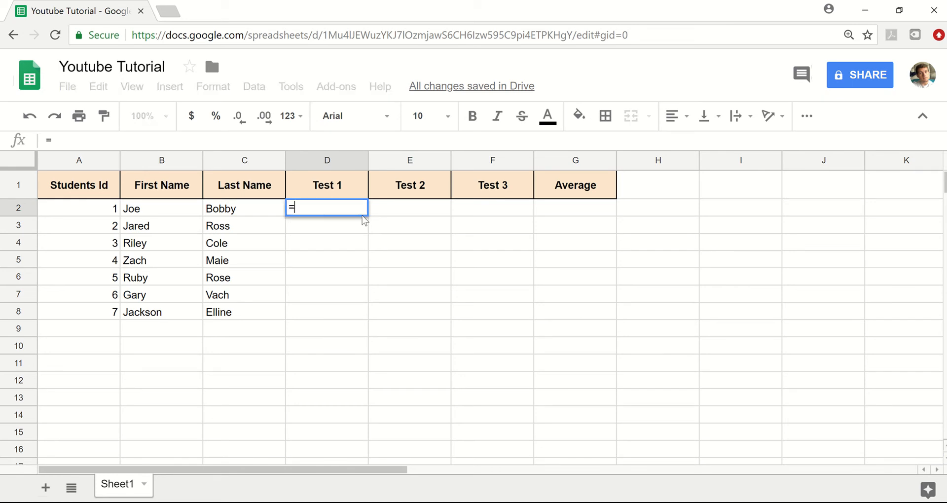
text(RANDBET)
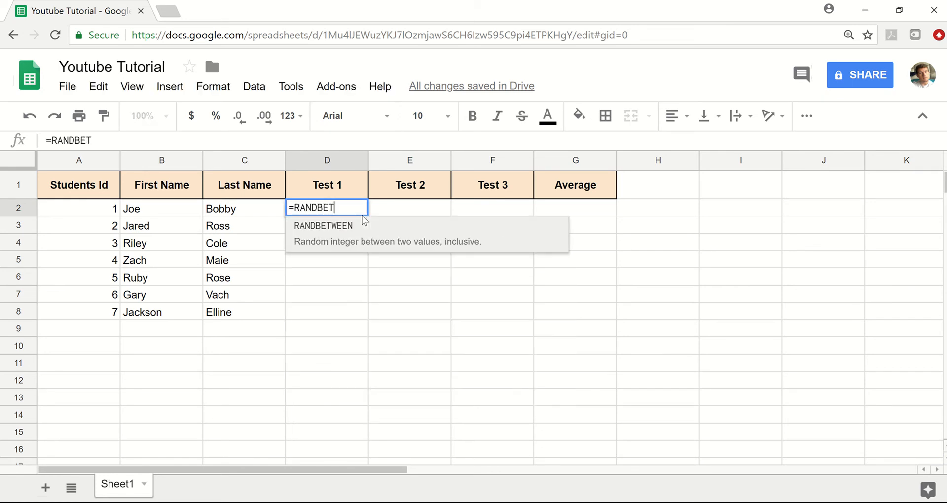
text(WEEN())
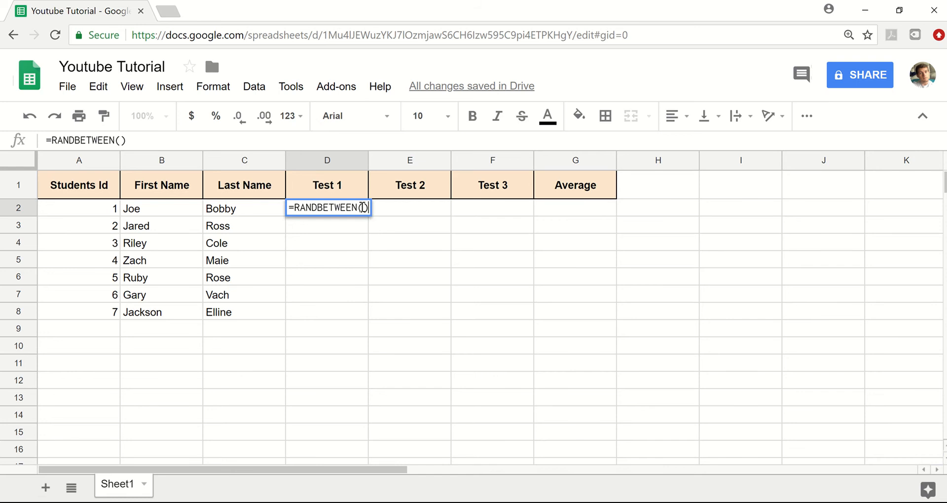
click(362, 207)
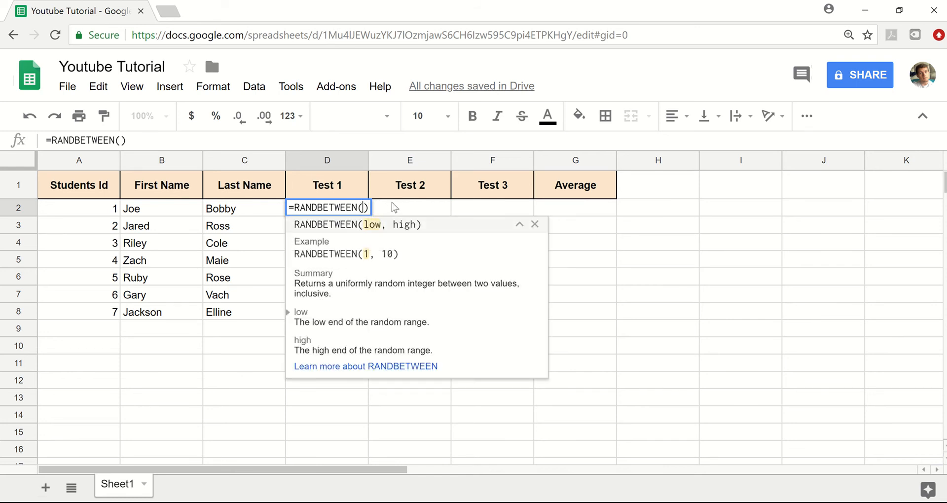
text(40,100)
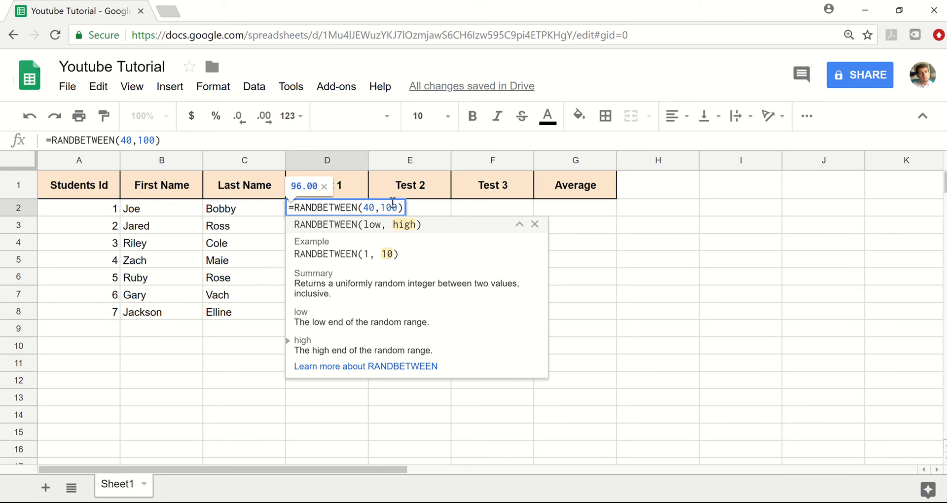
key(Return)
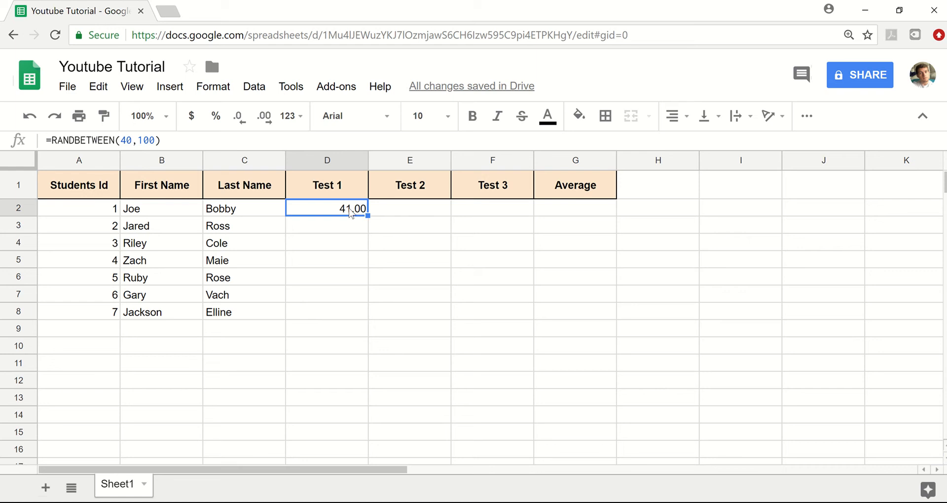
Remove both decimal places from the number format of D2:G8.
drag(350, 211, 547, 309)
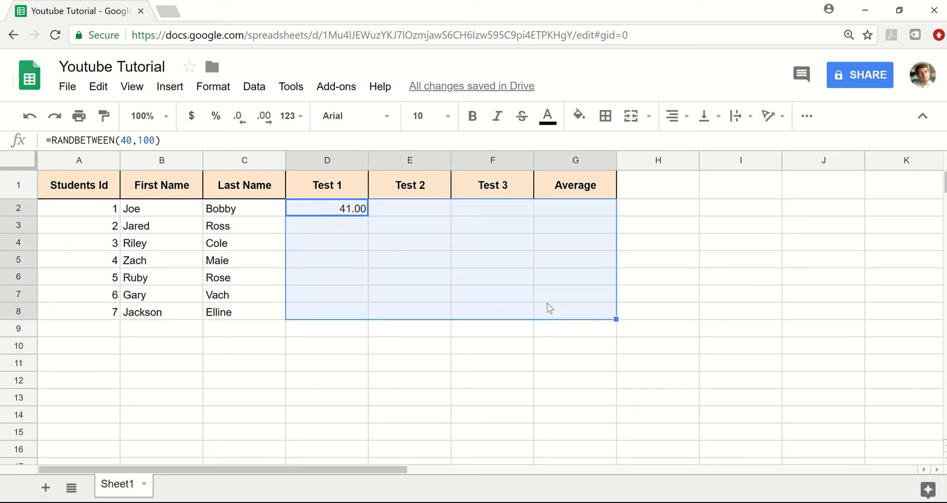
click(243, 124)
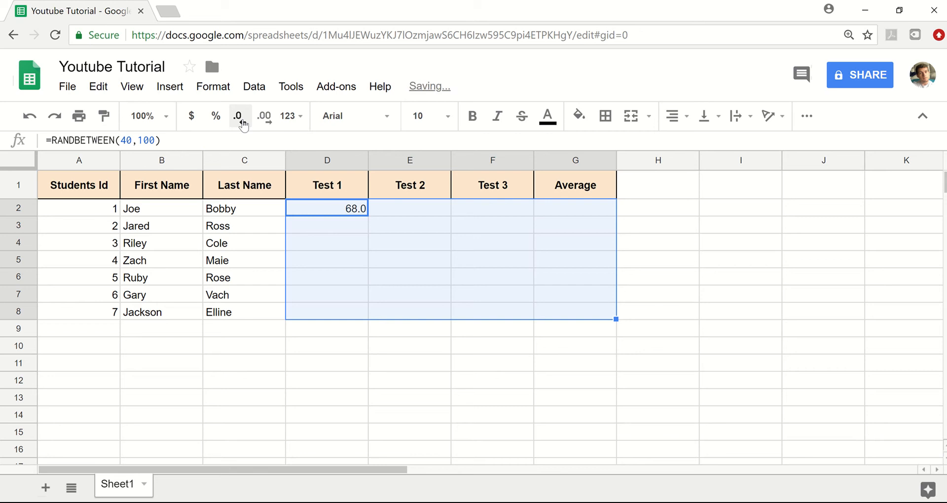
click(242, 124)
click(349, 241)
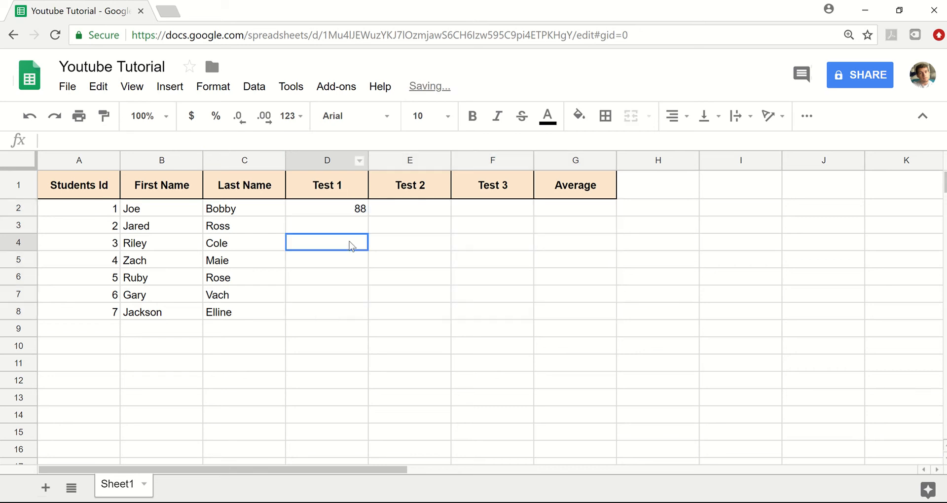
Fill the formula from D2 down to row 8 and across the Test 2 and Test 3 columns, covering D2:F8.
click(357, 211)
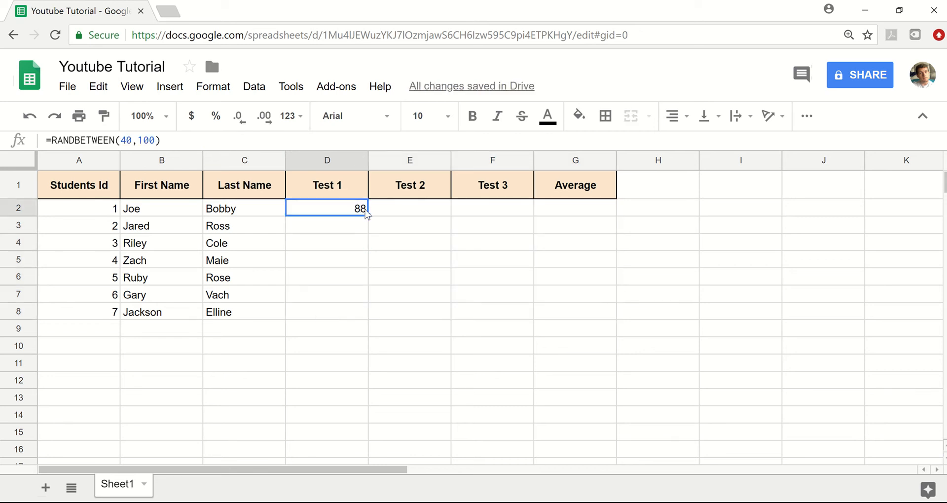
drag(369, 224, 364, 312)
click(354, 212)
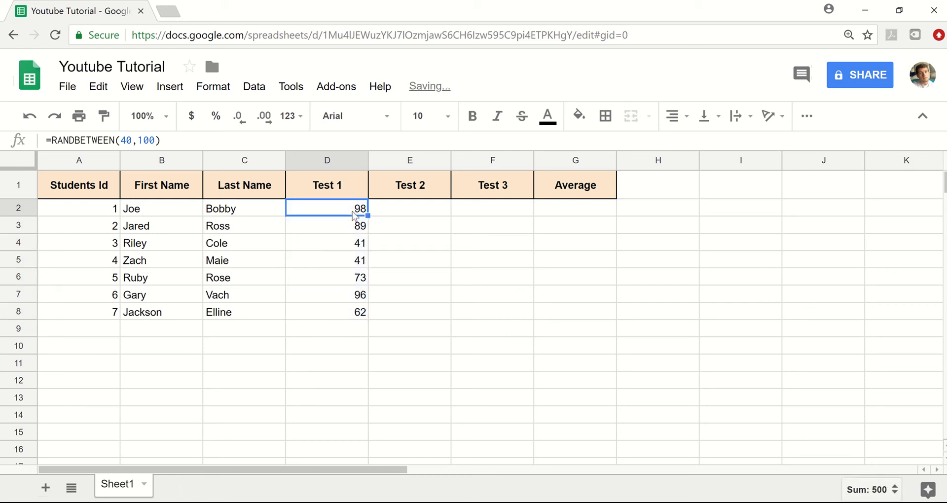
drag(368, 215, 522, 313)
Copy the random score formula into the empty Test 2 and Test 3 columns for rows 2 through 8.
key(ctrl+c)
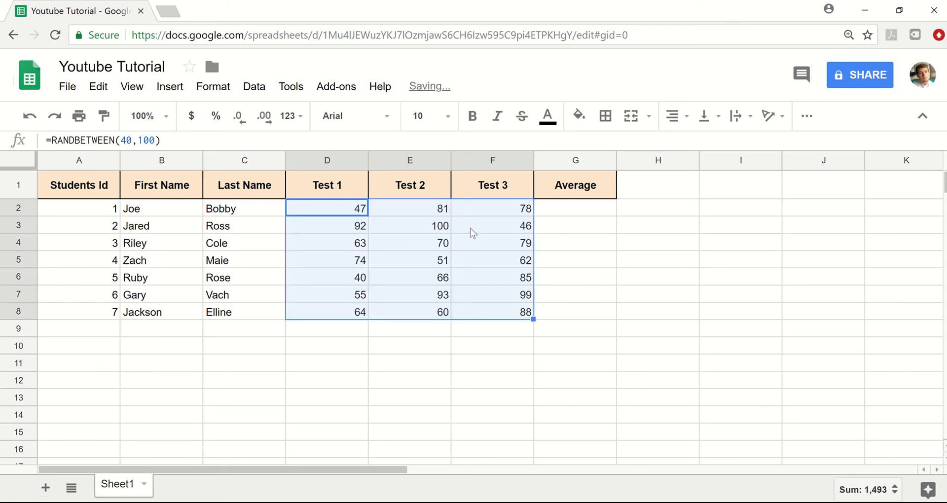
click(399, 221)
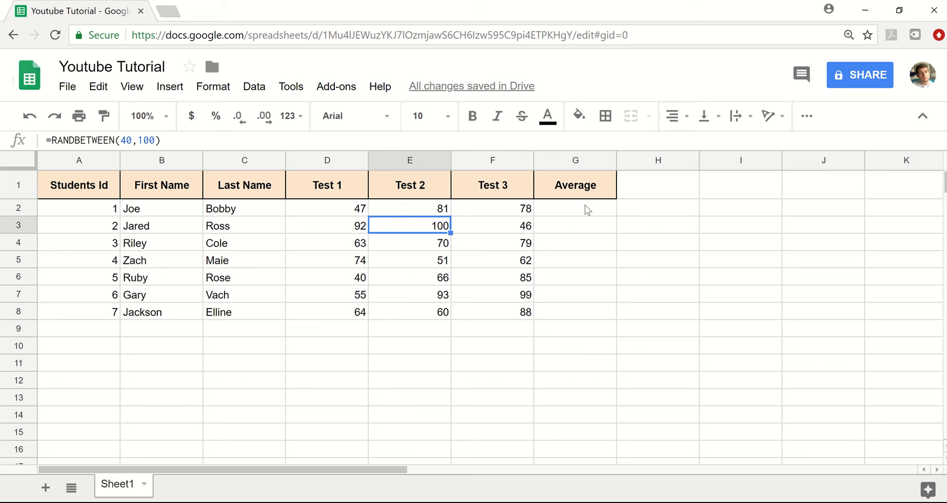
click(87, 204)
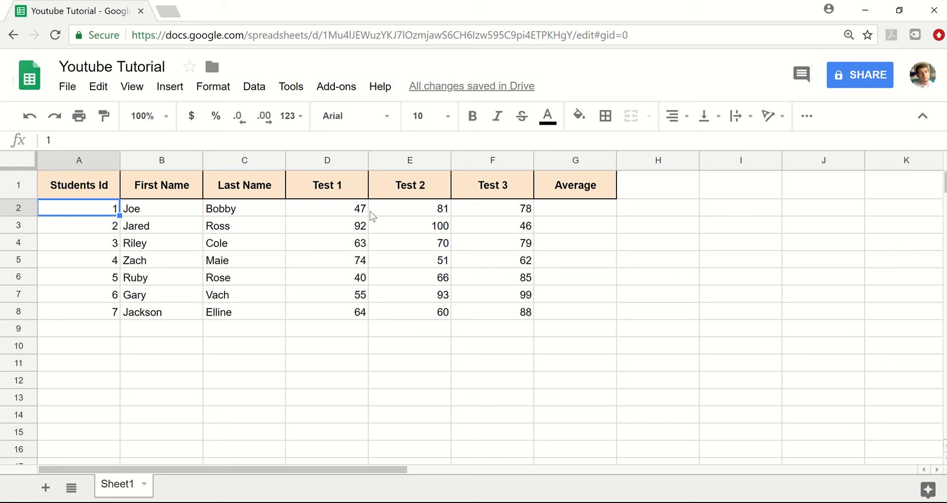
Enter the formula =AVERAGE(D2:F2) in cell G2 to average the first student's three test scores.
click(561, 215)
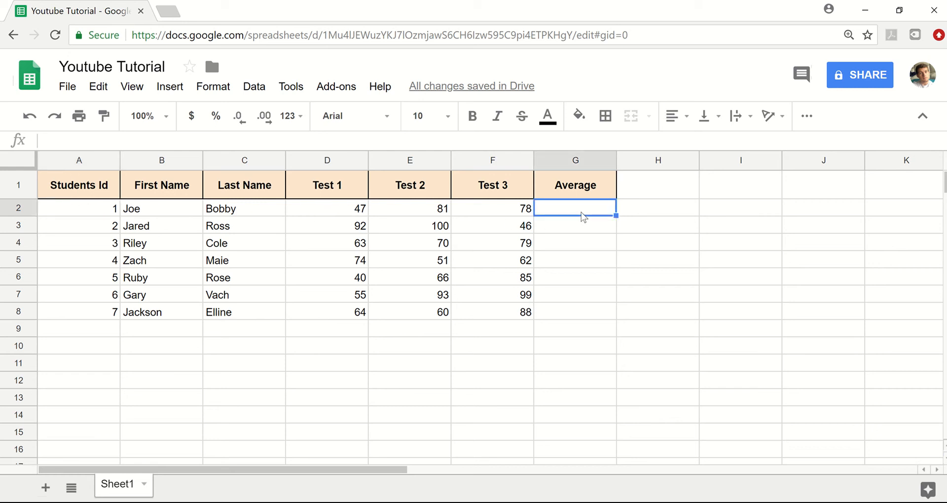
text(=)
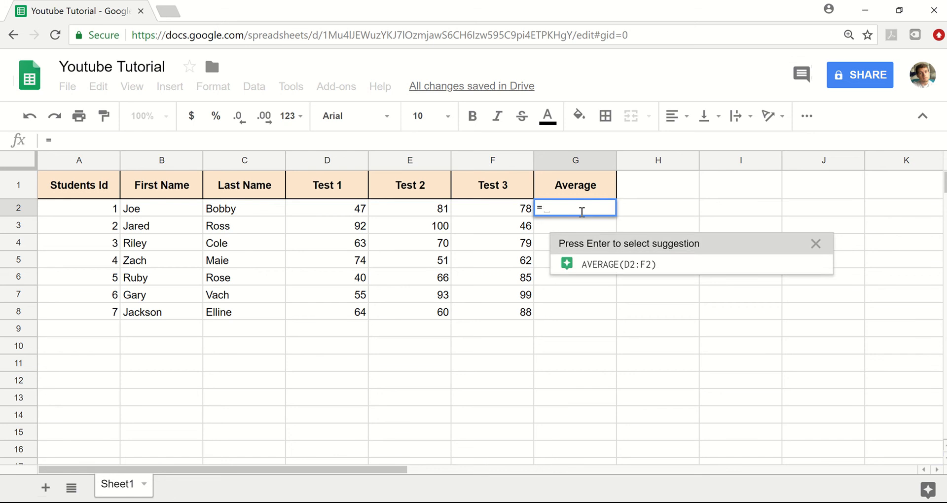
text(AVERAGE()
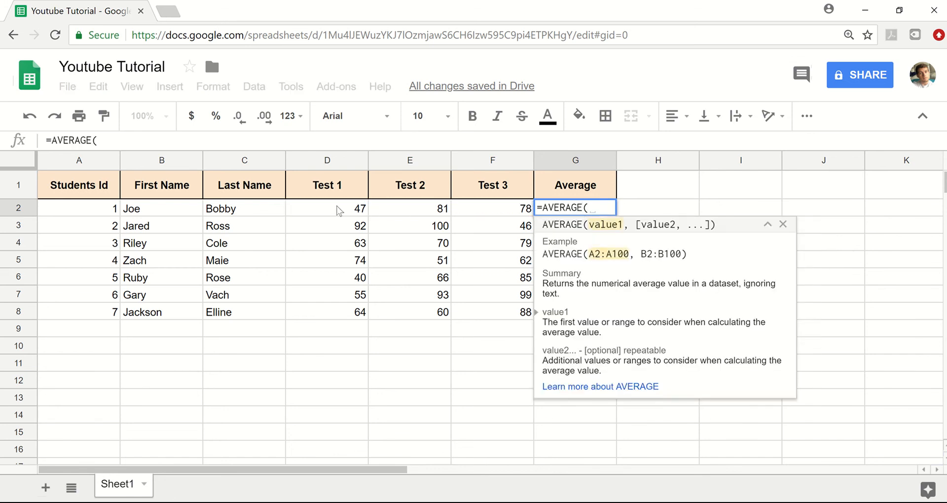
drag(337, 207, 471, 211)
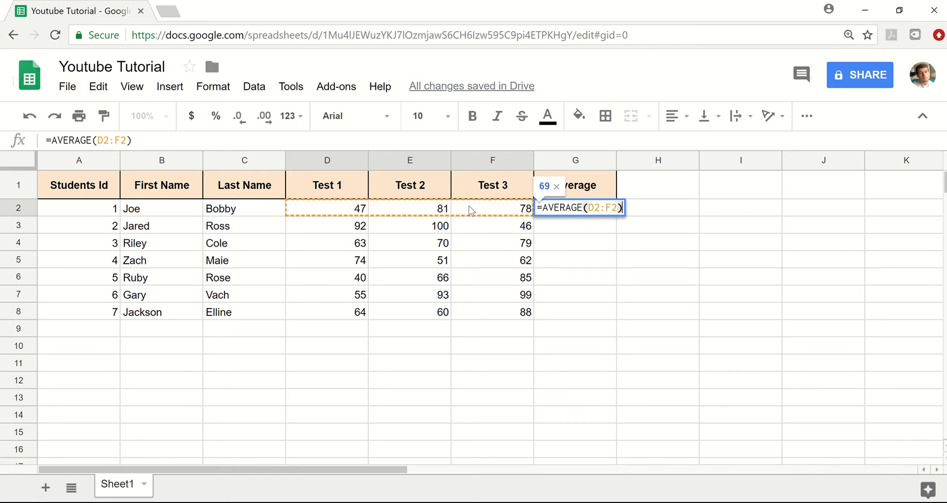
key(Return)
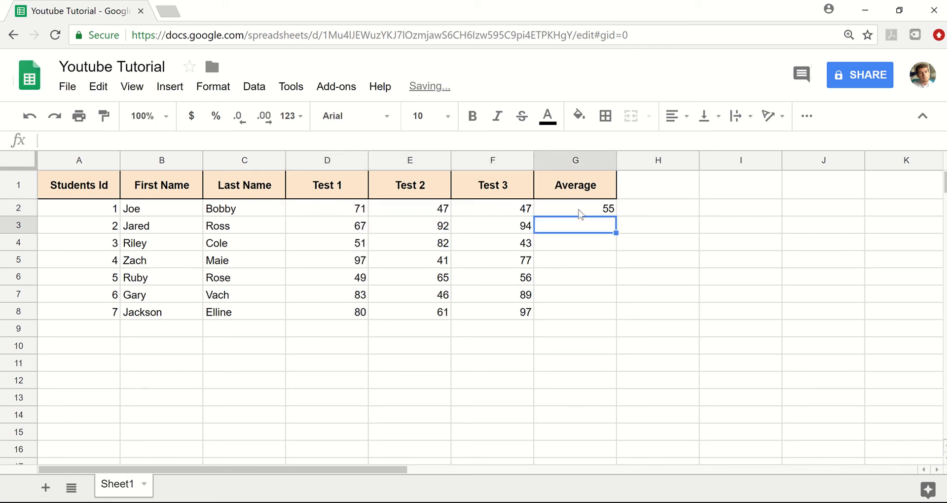
Fill the average formula from G2 down to G8 for the remaining students.
click(608, 209)
drag(615, 217, 612, 313)
click(669, 262)
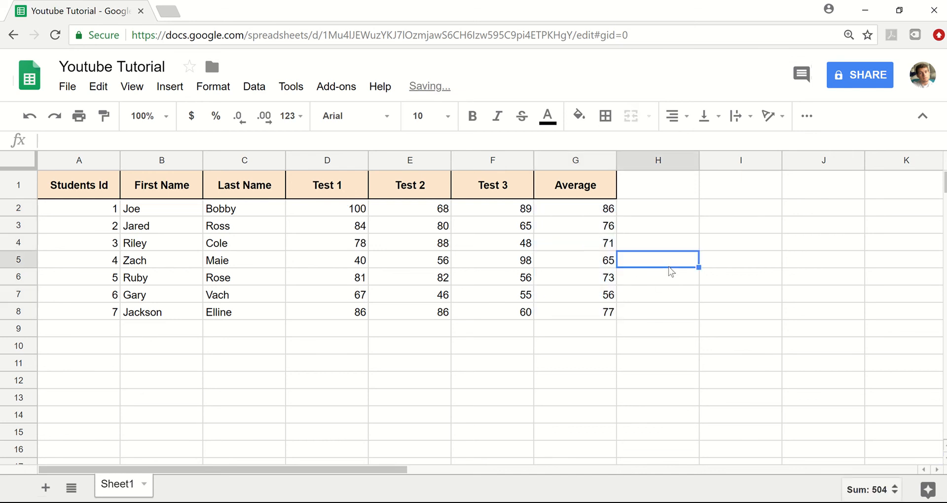
click(625, 211)
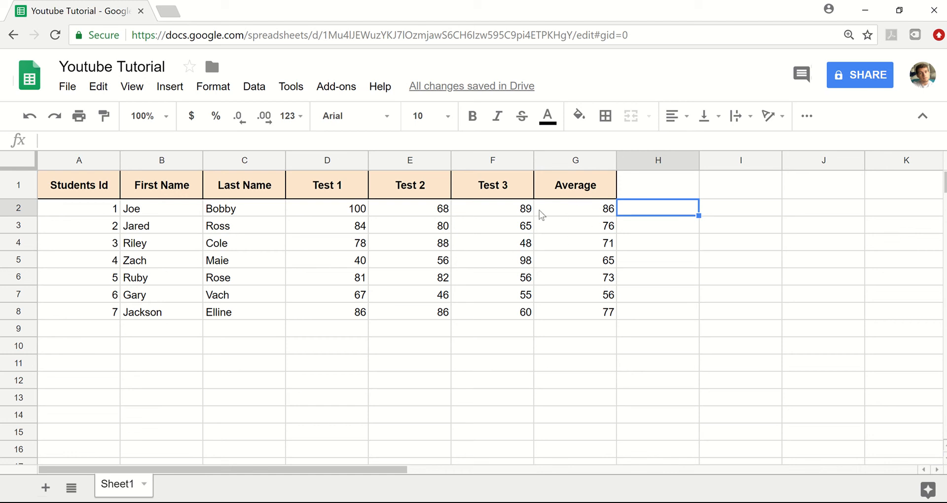
Insert one new column directly before the Average column.
click(571, 167)
right_click(571, 208)
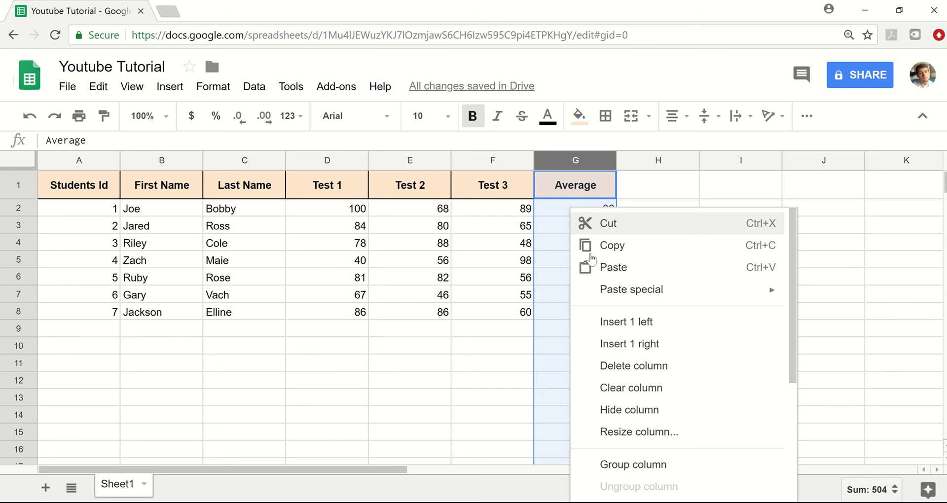
click(607, 323)
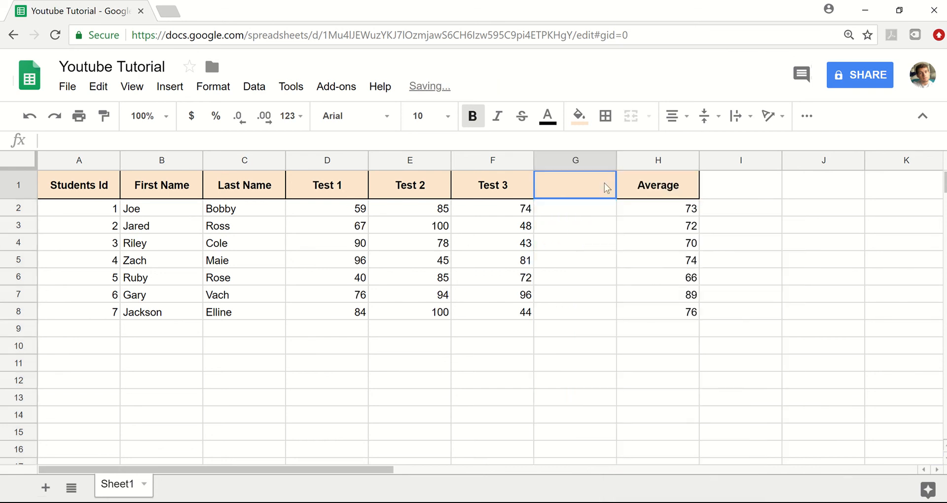
Enter the heading Test4 in G1 and fill G2:G8 with the random score formula from the Test 3 column.
text(TEs)
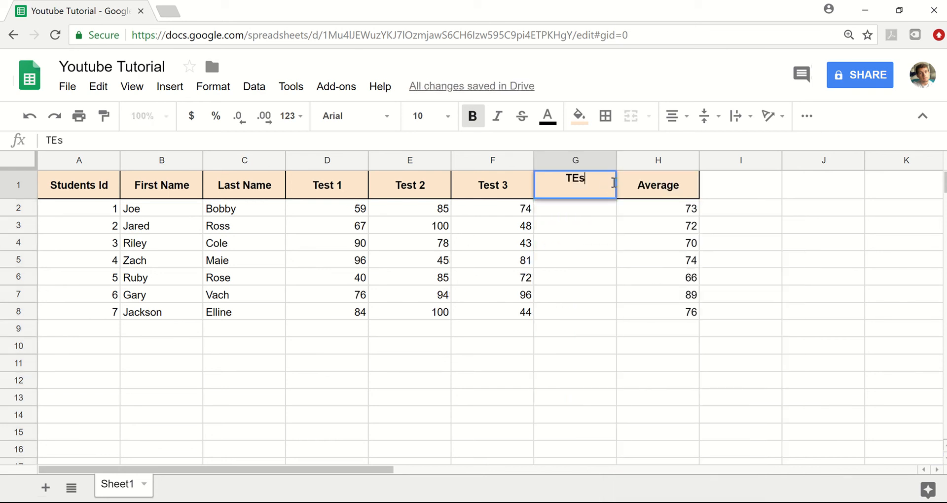
key(BackSpace)
key(BackSpace)
text(est4)
key(Return)
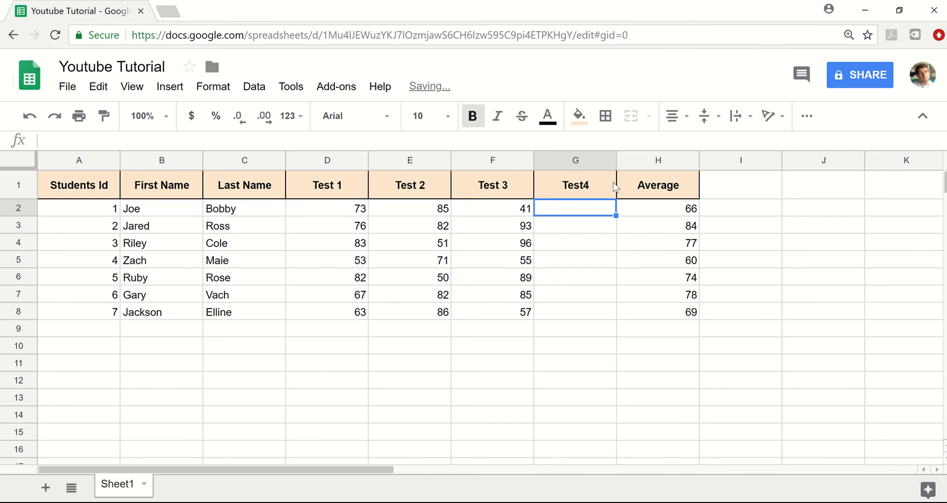
drag(523, 216, 566, 322)
Extend the first student's average formula in H2 to include Test4, making it =AVERAGE(D2:G2).
click(693, 211)
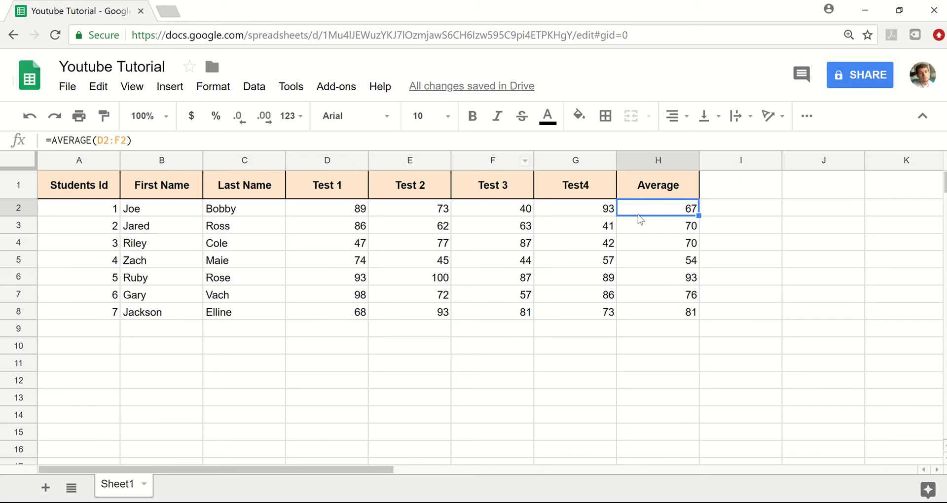
click(118, 142)
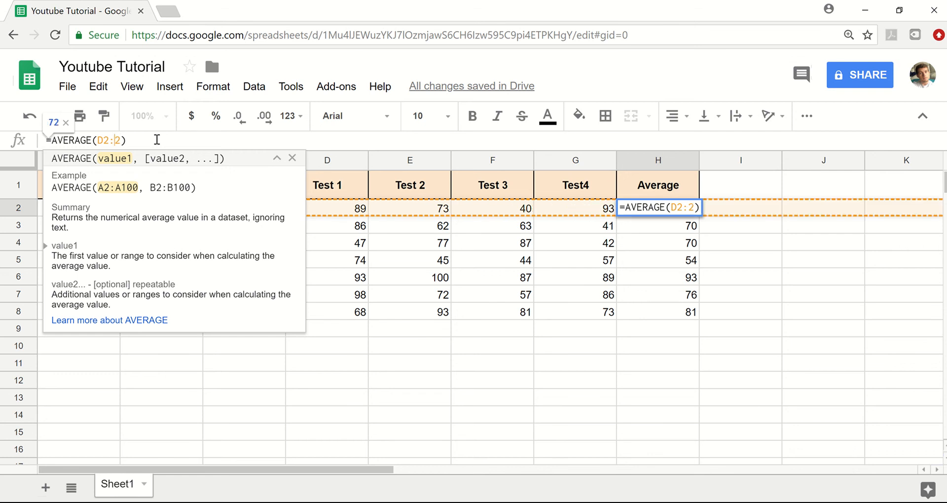
key(Return)
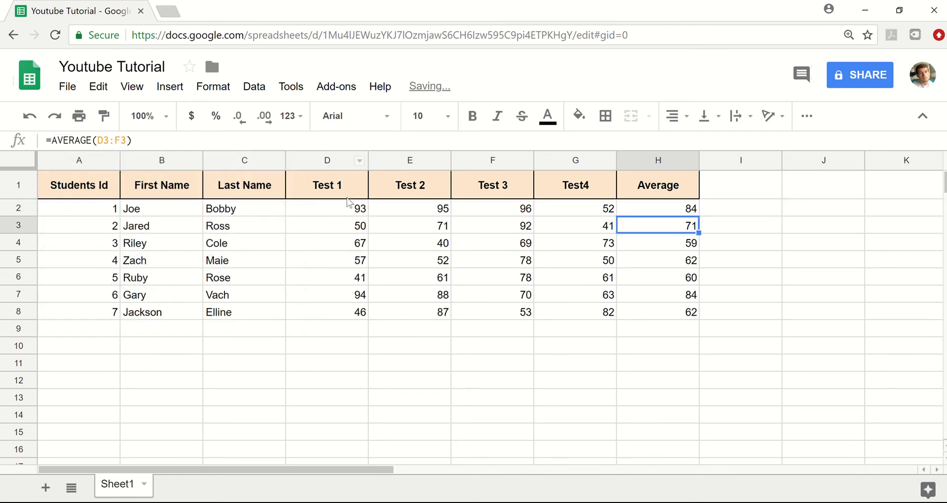
Fill the updated average formula from H2 down to H8 so every student's average includes Test4.
click(691, 213)
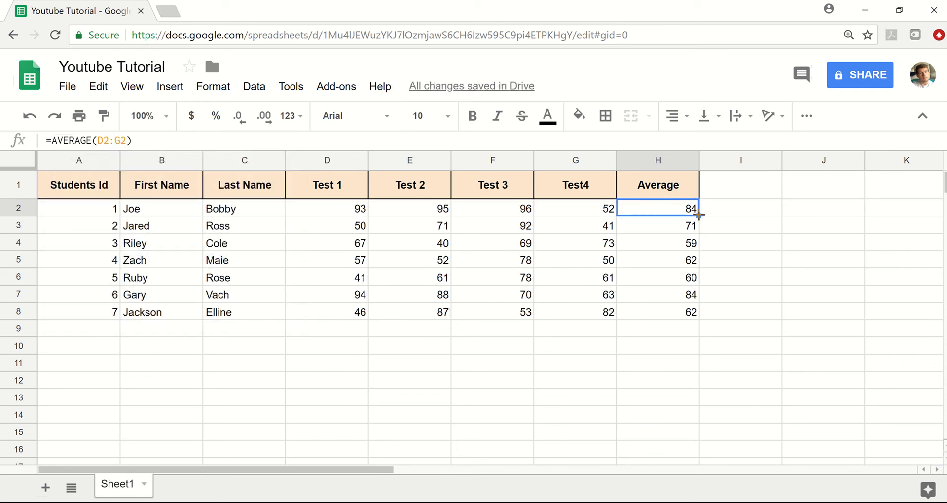
drag(698, 214, 688, 316)
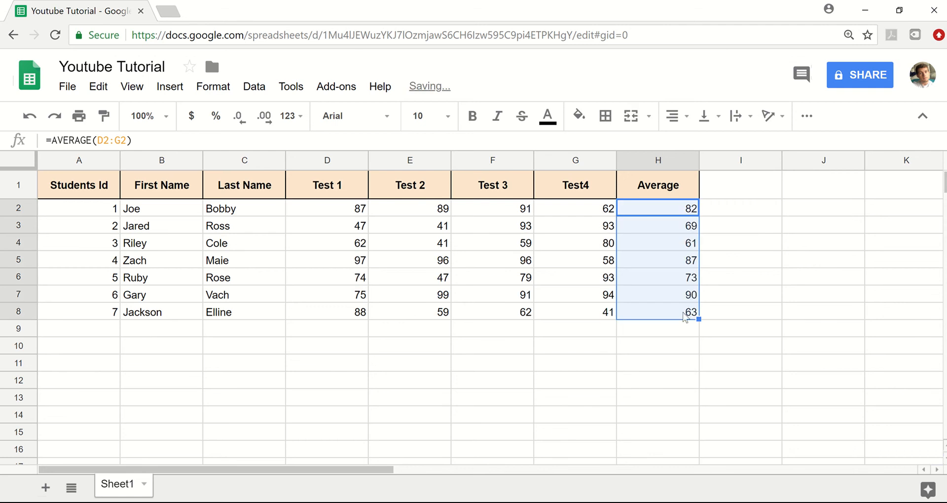
click(675, 318)
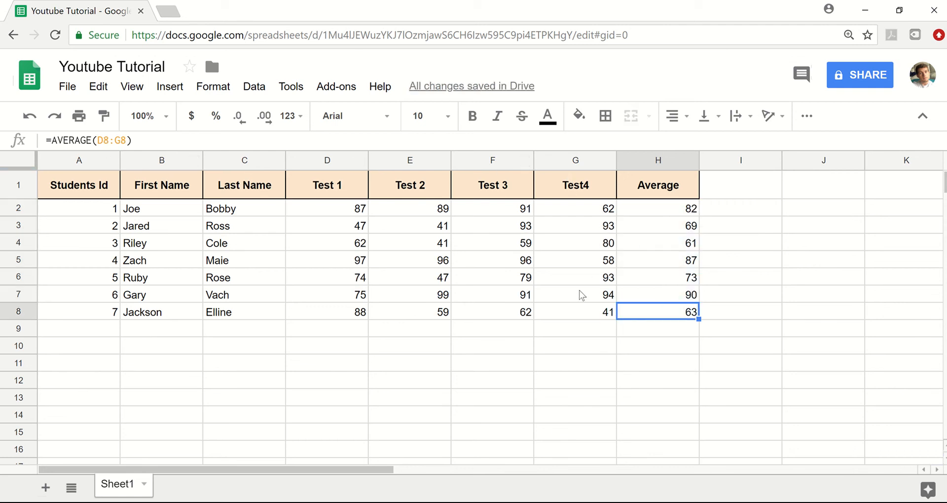
click(694, 365)
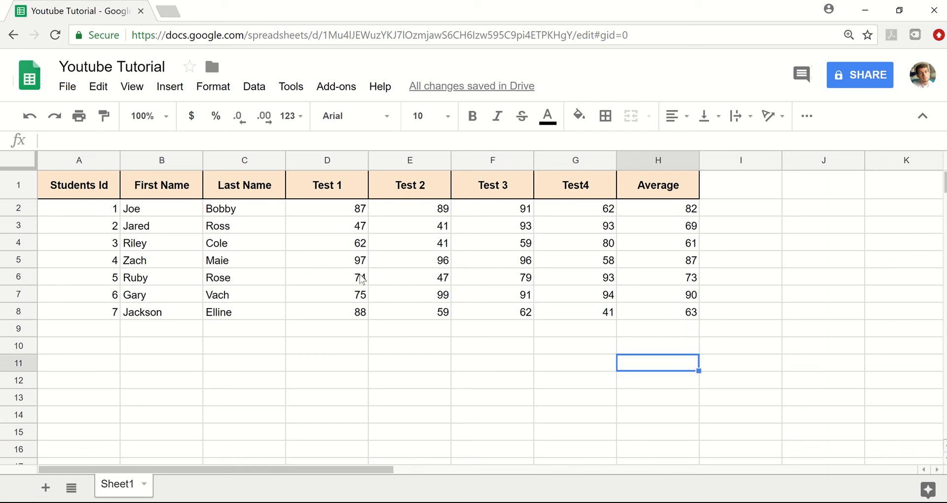
mouse_move(402, 6)
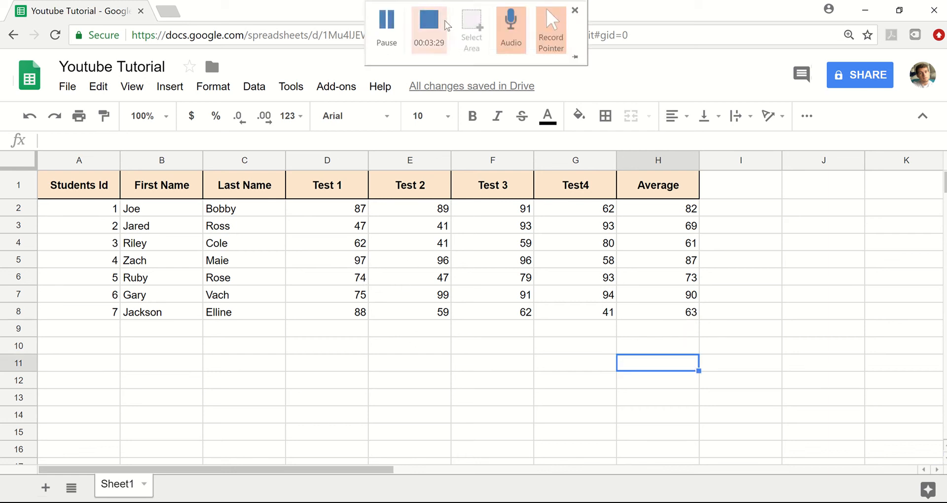